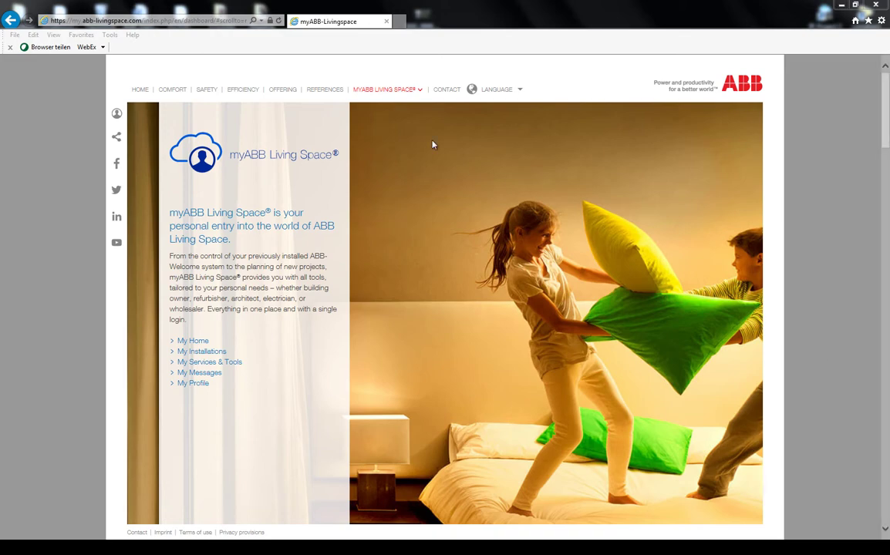
Confirm the profile's expert-customer settings, then open My Installations listing the Busch-ControlTouch installation.
{"action": "left_click", "coordinate": [370, 145]}
{"action": "left_click", "coordinate": [190, 190]}
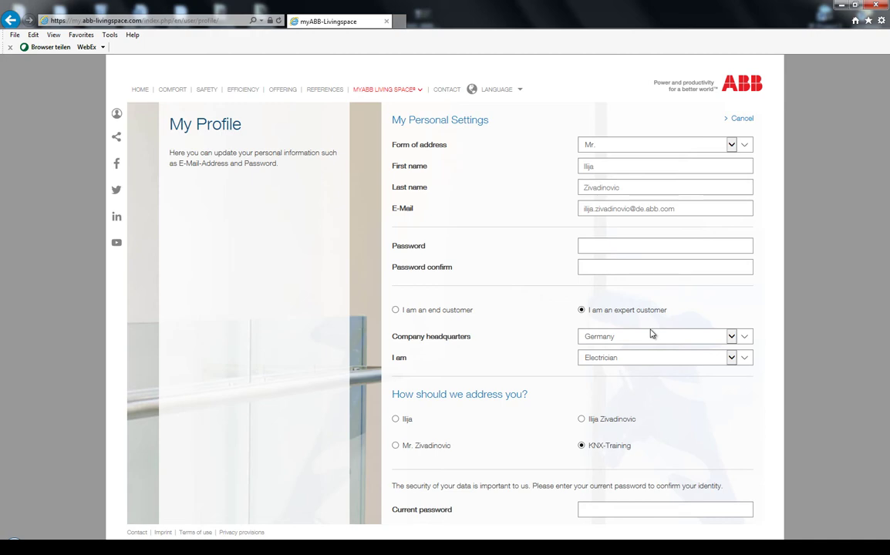
{"action": "mouse_move", "coordinate": [384, 90]}
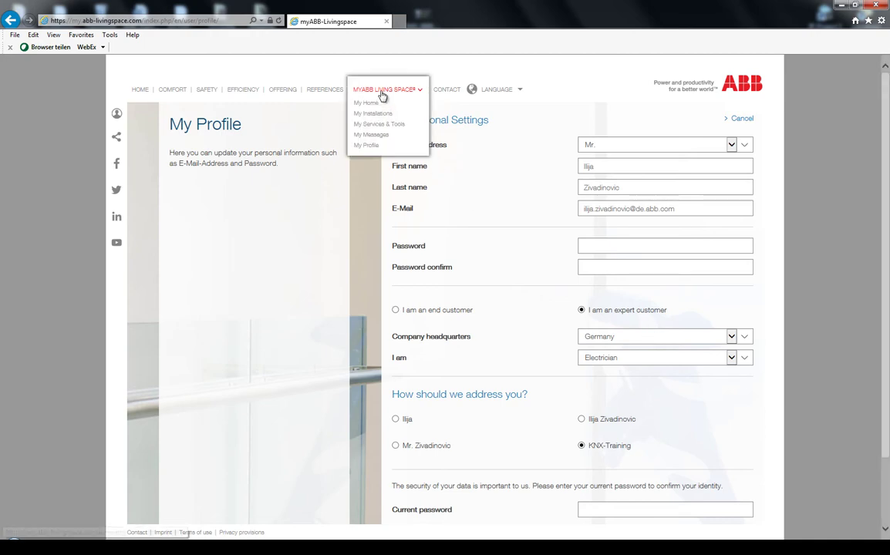
{"action": "left_click", "coordinate": [374, 114]}
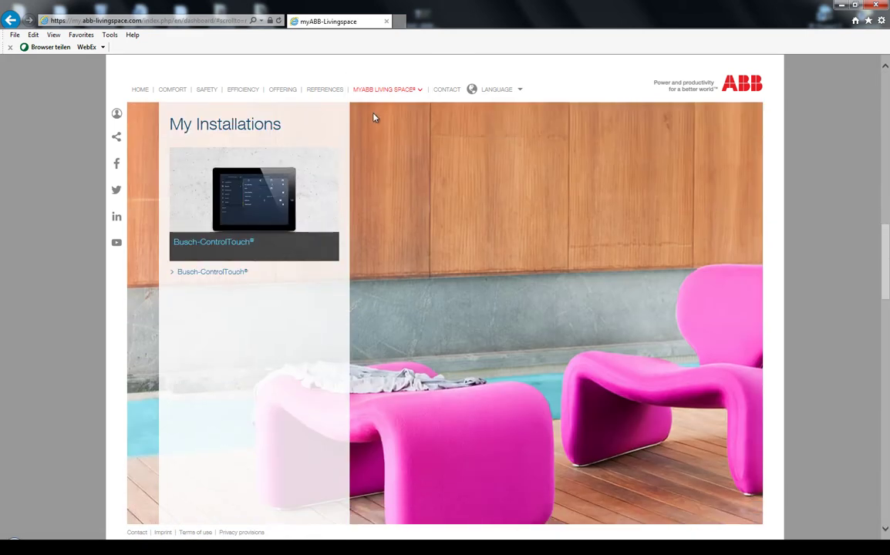
Open the empty Busch-ControlTouch installation and call up the portal's Devices list.
{"action": "left_click", "coordinate": [217, 274]}
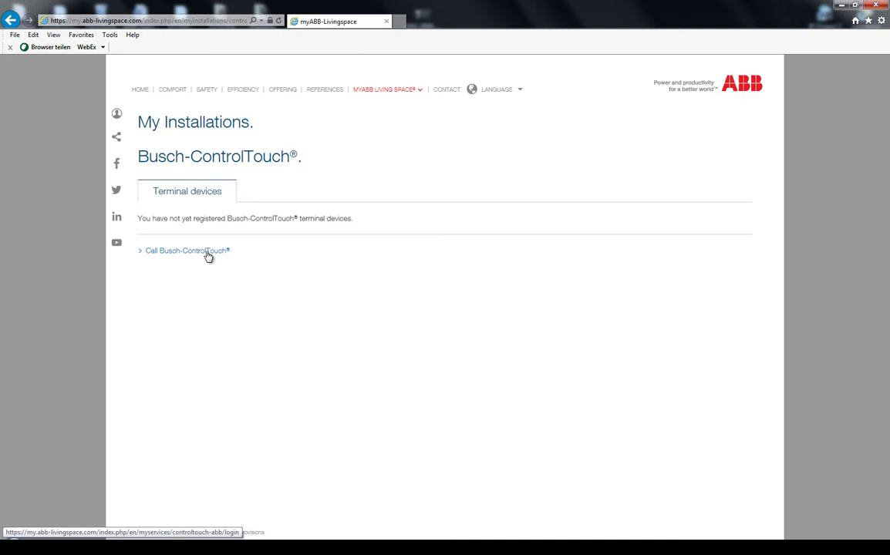
{"action": "left_click", "coordinate": [207, 256]}
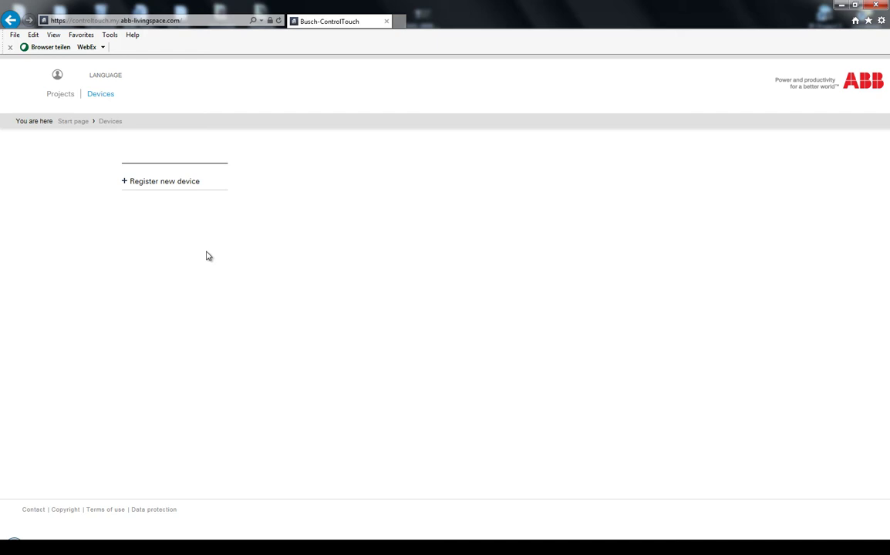
Register a new device from its pasted serial number and confirm registration as professional.
{"action": "left_click", "coordinate": [181, 184]}
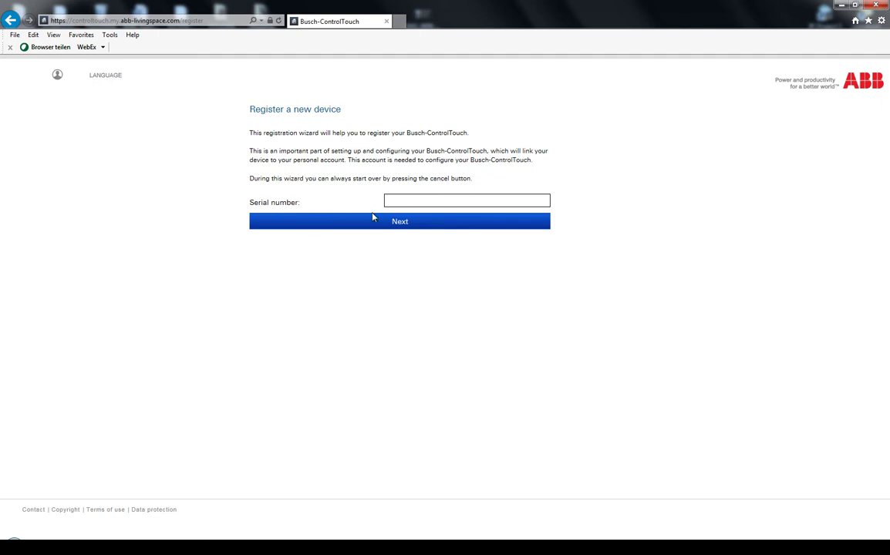
{"action": "left_click", "coordinate": [404, 200]}
{"action": "key", "text": "ctrl+v"}
{"action": "left_click", "coordinate": [397, 222]}
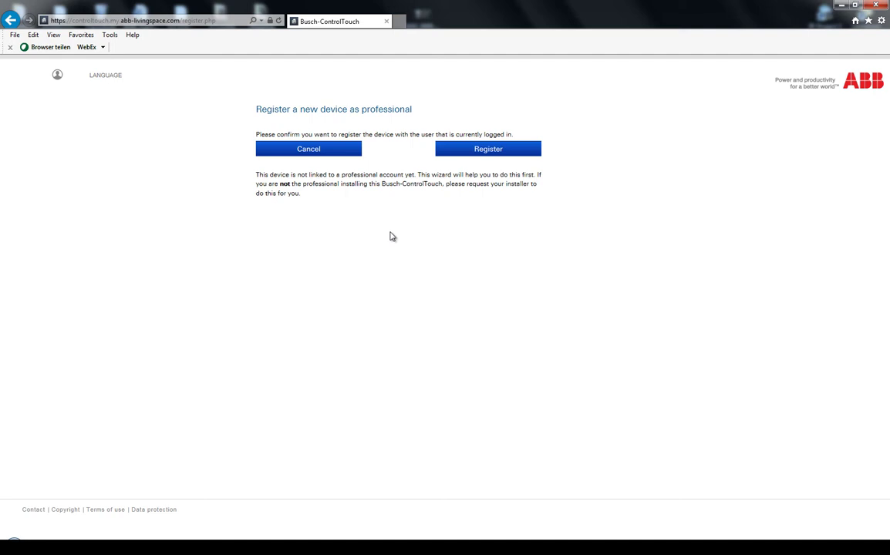
{"action": "left_click", "coordinate": [485, 153]}
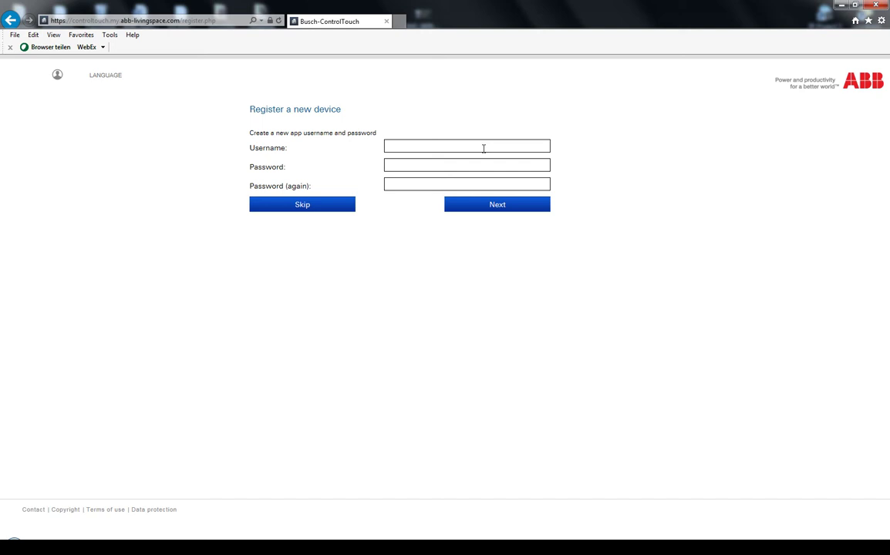
Create app username KNX-Training with the account password entered twice, and submit.
{"action": "left_click", "coordinate": [454, 149]}
{"action": "type", "text": "KNX-Training"}
{"action": "left_click_drag", "start_coordinate": [435, 146], "coordinate": [326, 146]}
{"action": "left_click", "coordinate": [398, 163]}
{"action": "key", "text": "ctrl+v"}
{"action": "left_click", "coordinate": [400, 186]}
{"action": "key", "text": "ctrl+v"}
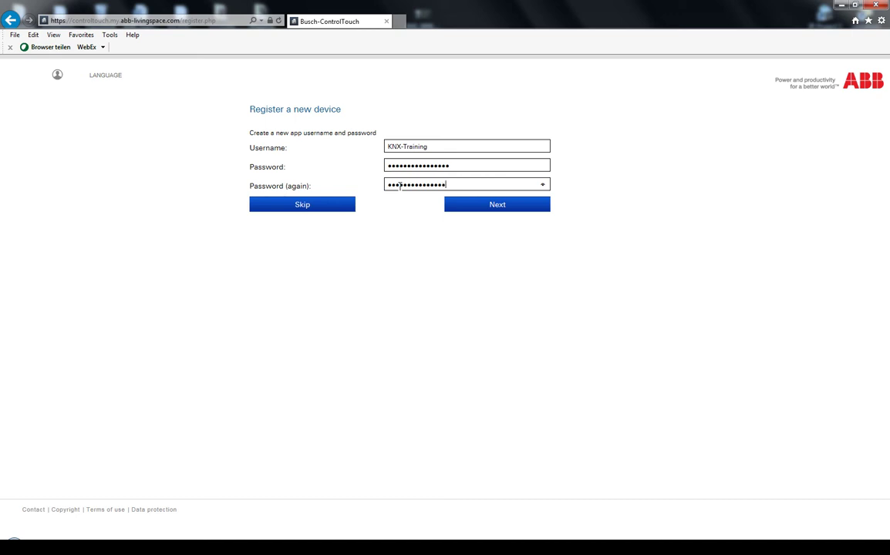
{"action": "left_click", "coordinate": [496, 204]}
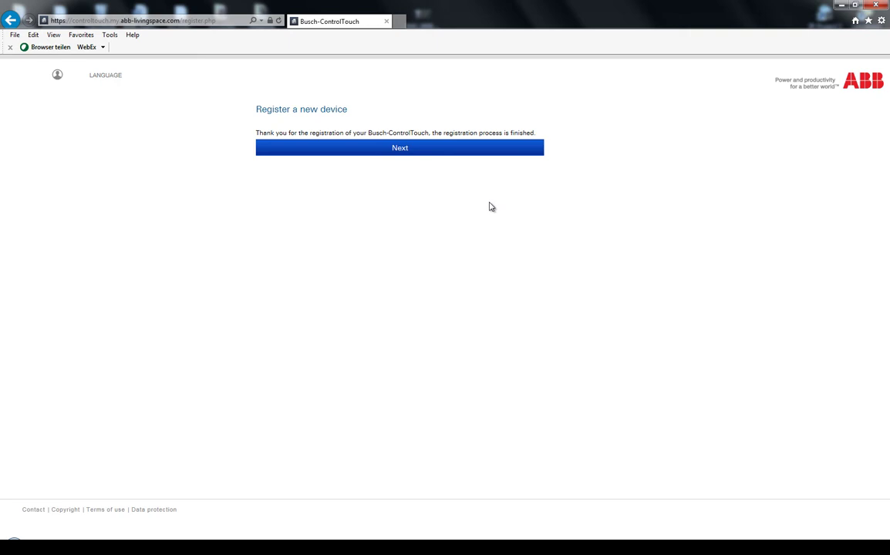
{"action": "left_click", "coordinate": [398, 151]}
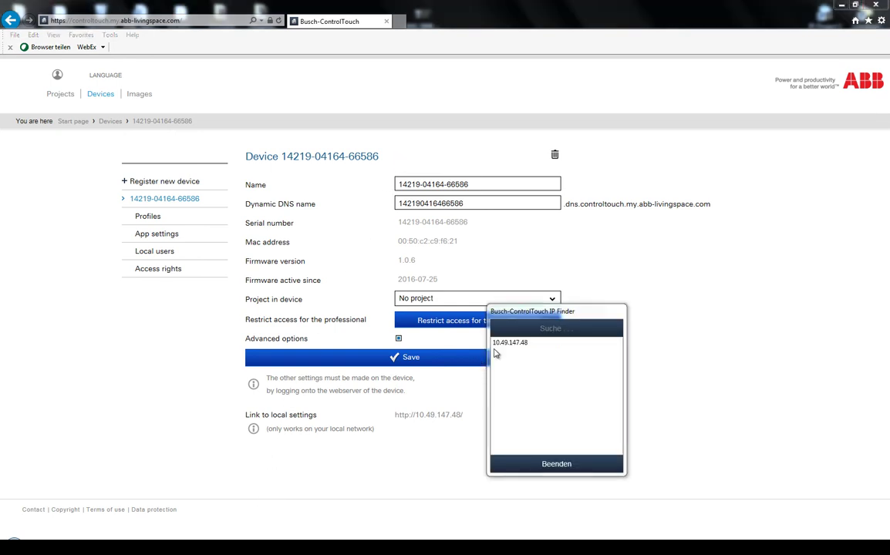
Search the network in IP Finder for the device at 10.49.147.48, then exit.
{"action": "left_click", "coordinate": [525, 334]}
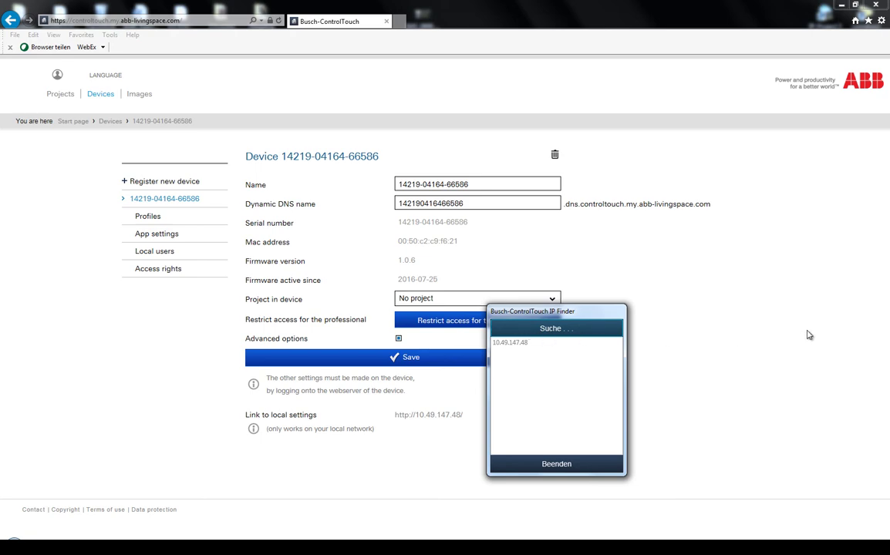
{"action": "left_click", "coordinate": [810, 335]}
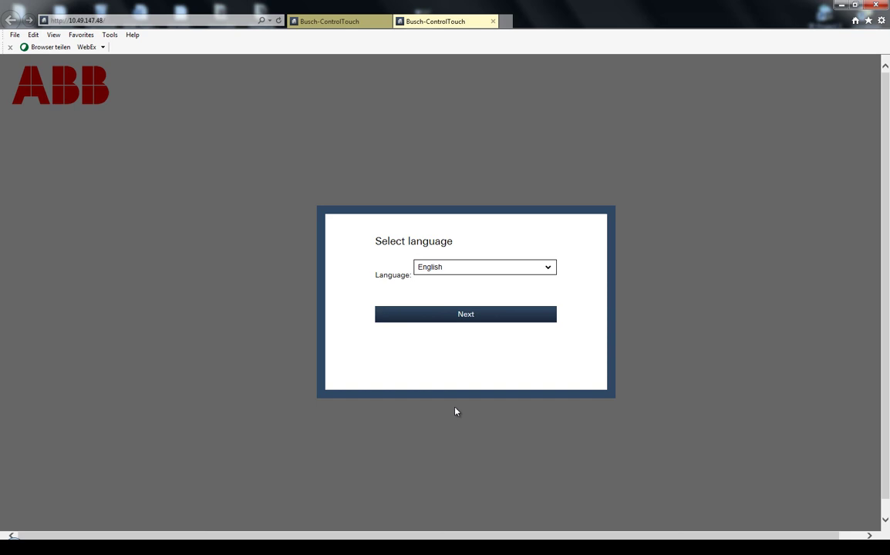
Keep English, agree to the licence and pass the up-to-date firmware check.
{"action": "left_click", "coordinate": [468, 321]}
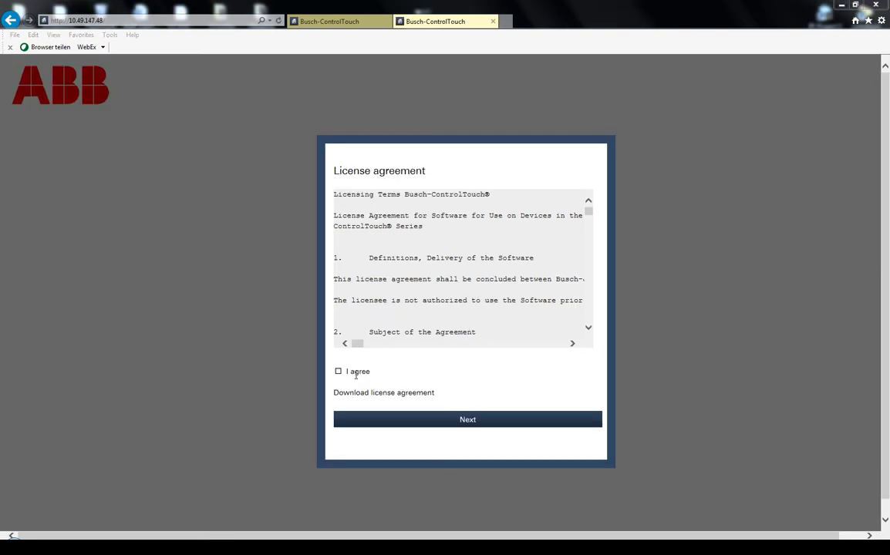
{"action": "left_click", "coordinate": [462, 420]}
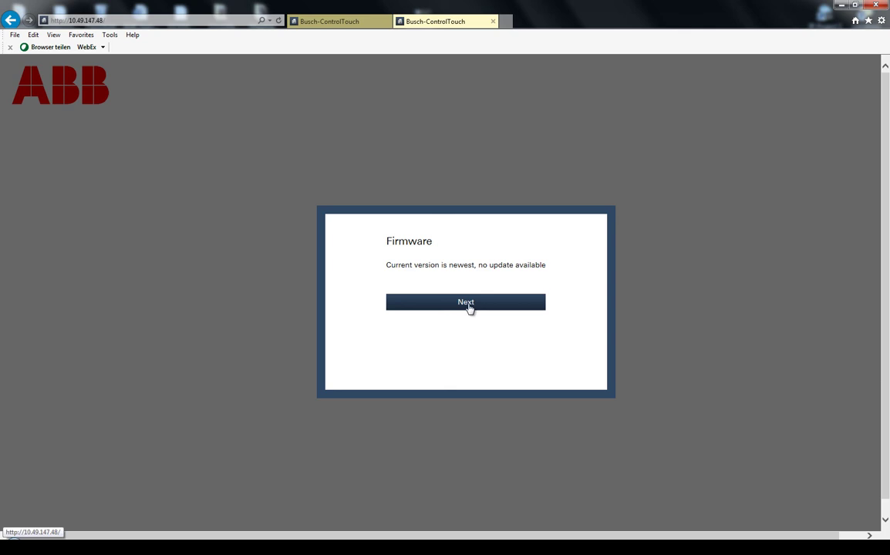
{"action": "left_click", "coordinate": [469, 307]}
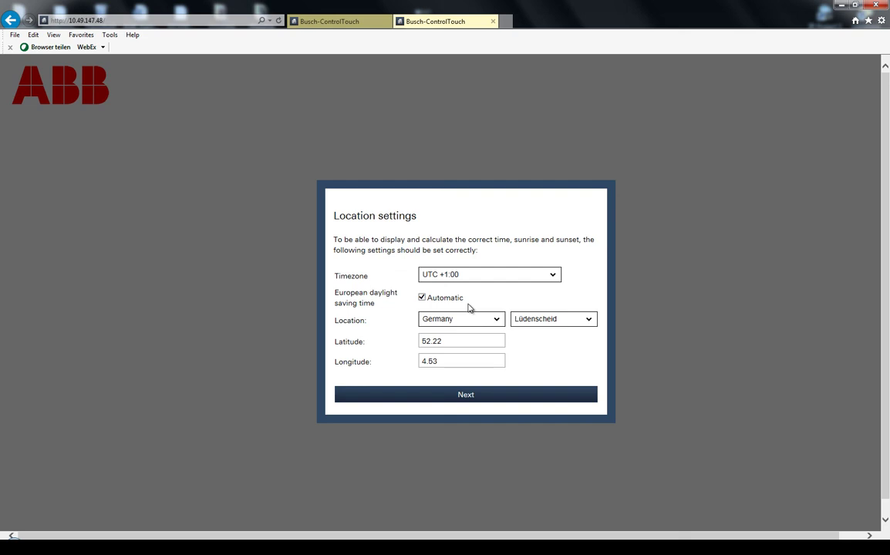
Keep the Lüdenscheid location and authorize the device with the KNX-Training account credentials.
{"action": "left_click", "coordinate": [466, 396]}
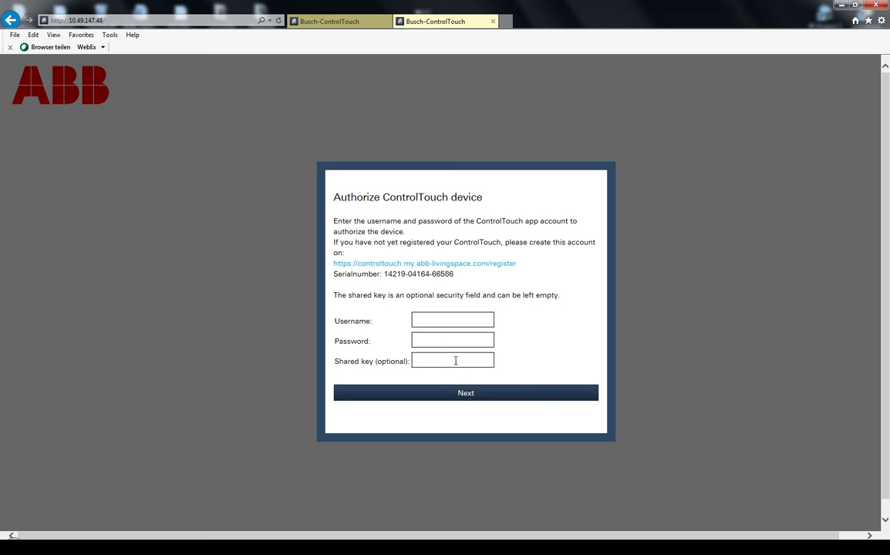
{"action": "left_click", "coordinate": [448, 318]}
{"action": "type", "text": "KNX-Training"}
{"action": "left_click", "coordinate": [440, 341]}
{"action": "type", "text": "**************"}
{"action": "left_click", "coordinate": [452, 394]}
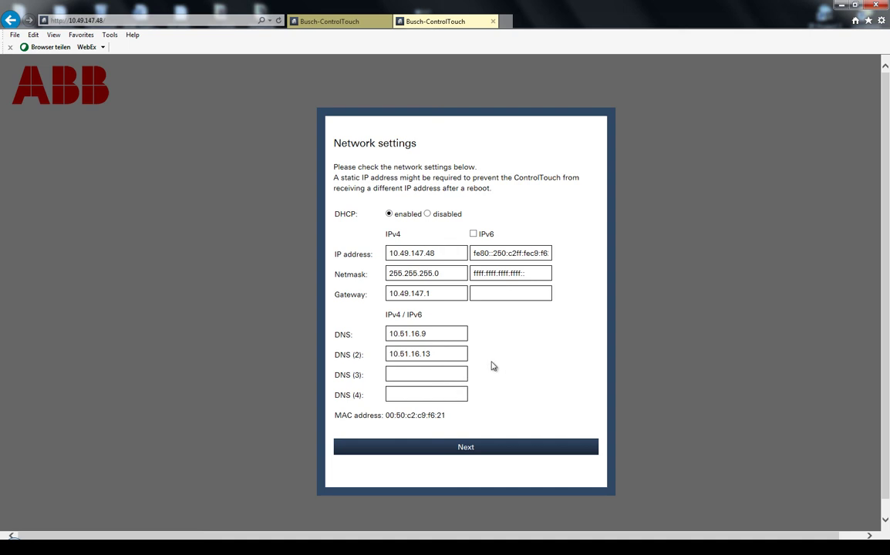
Accept the DHCP network settings and close the Ready dialog to show the Status page.
{"action": "left_click", "coordinate": [473, 447]}
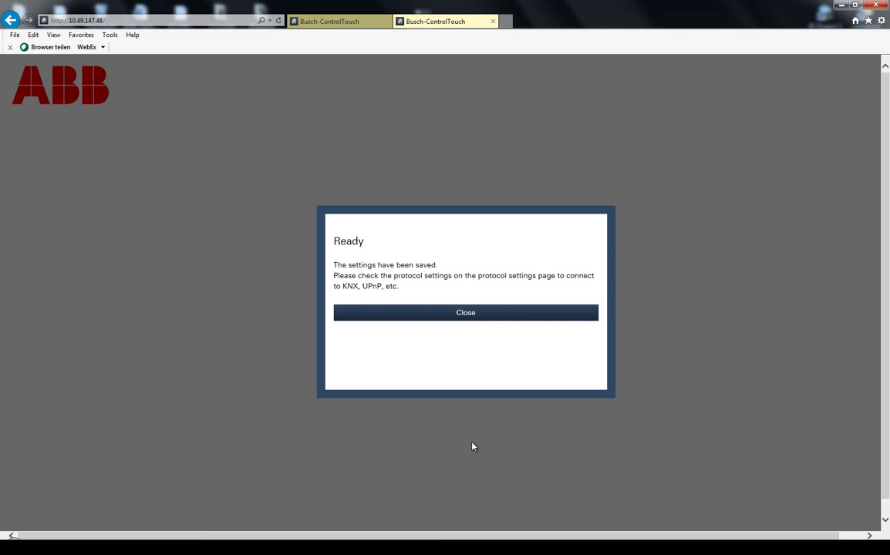
{"action": "left_click", "coordinate": [464, 317]}
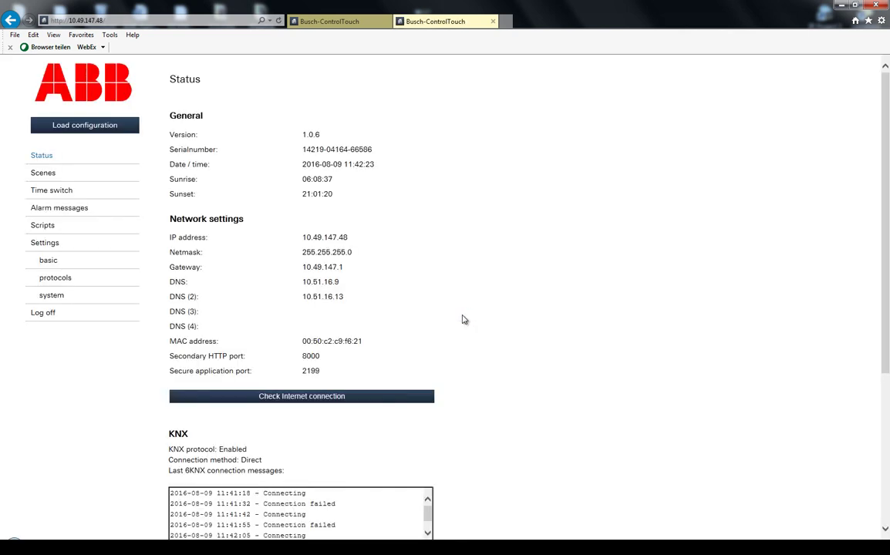